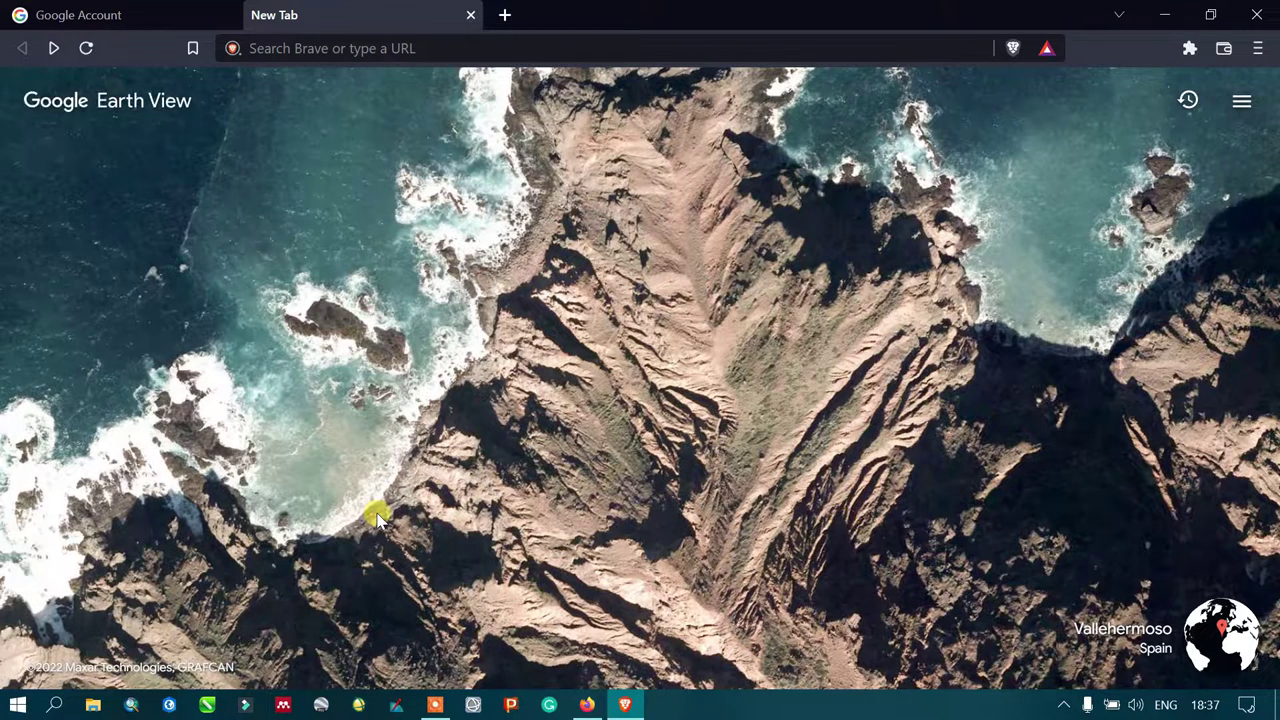
- Search Brave for 'google earth engine' and open the Google Earth Engine website from the results
{"action": "left_click", "coordinate": [382, 42]}
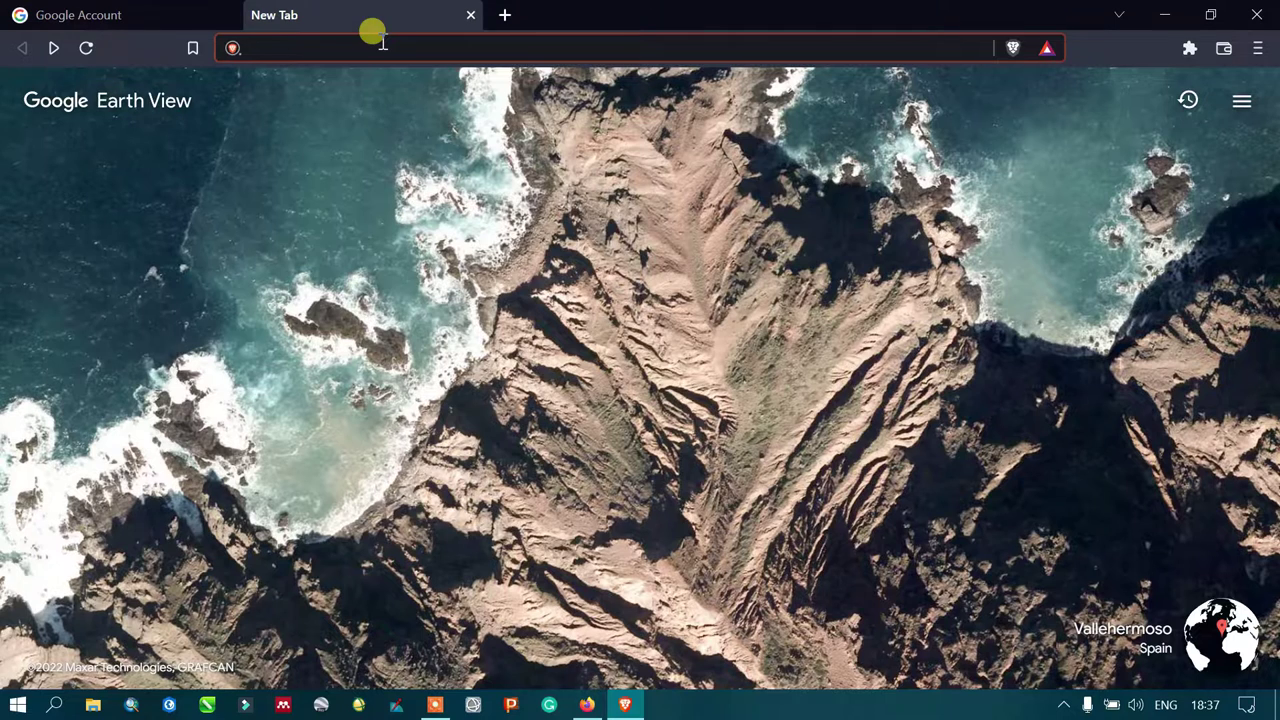
{"action": "type", "text": "google earth engine"}
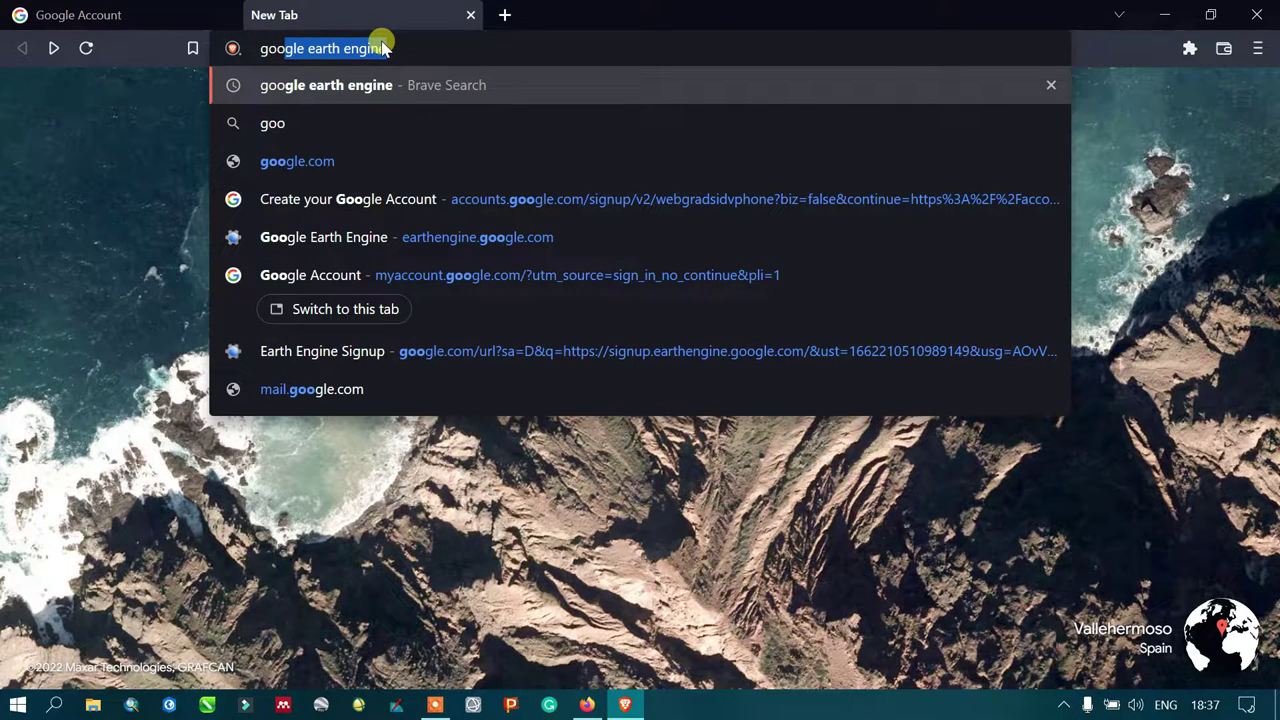
{"action": "key", "text": "Right"}
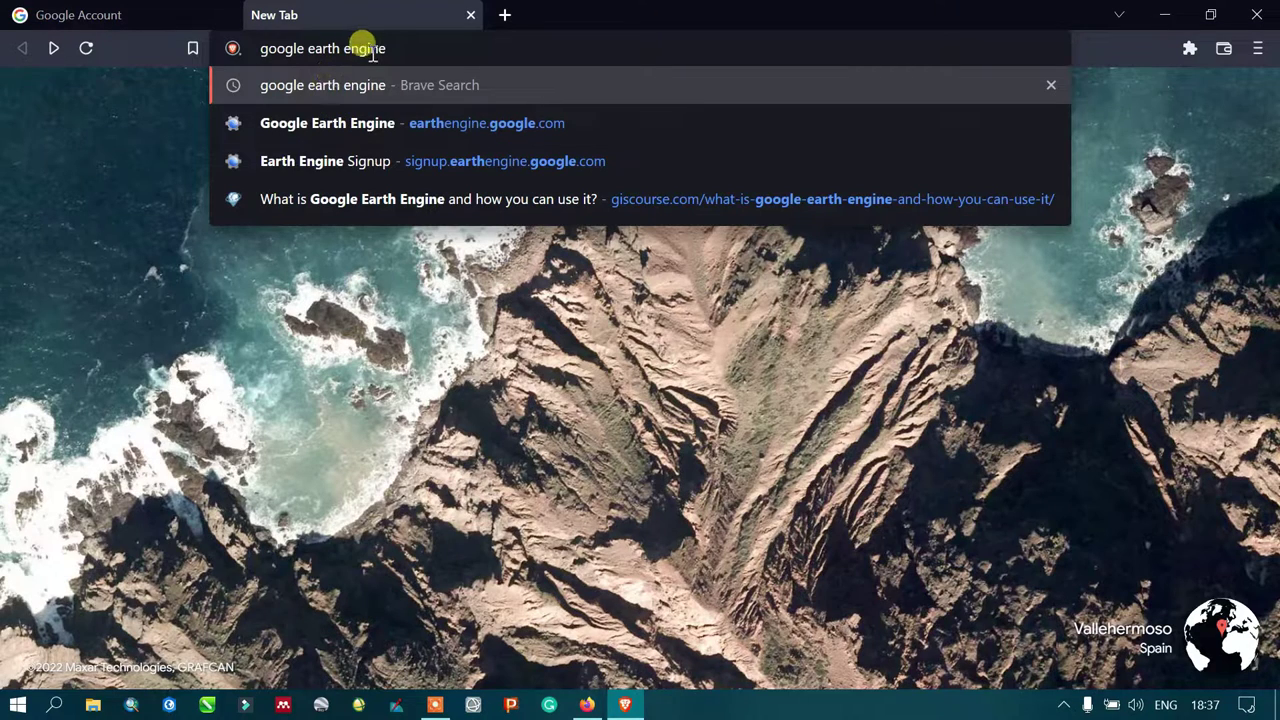
{"action": "key", "text": "Return"}
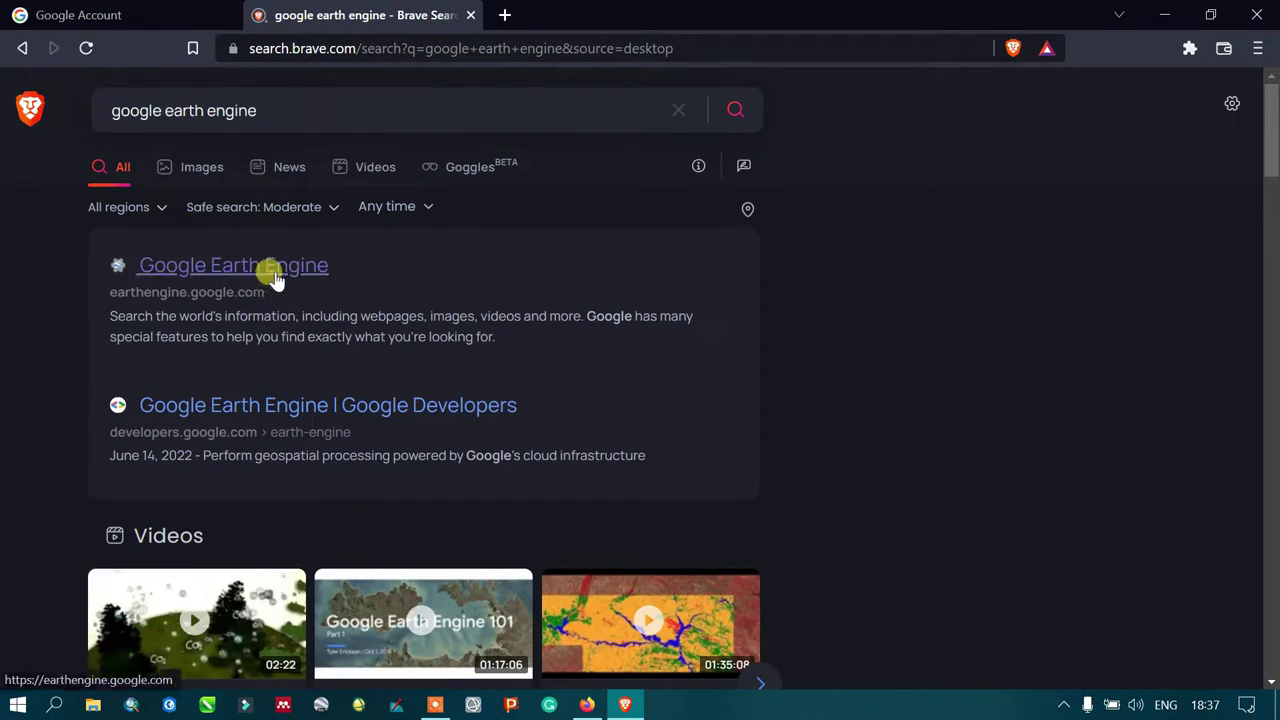
{"action": "left_click", "coordinate": [248, 283]}
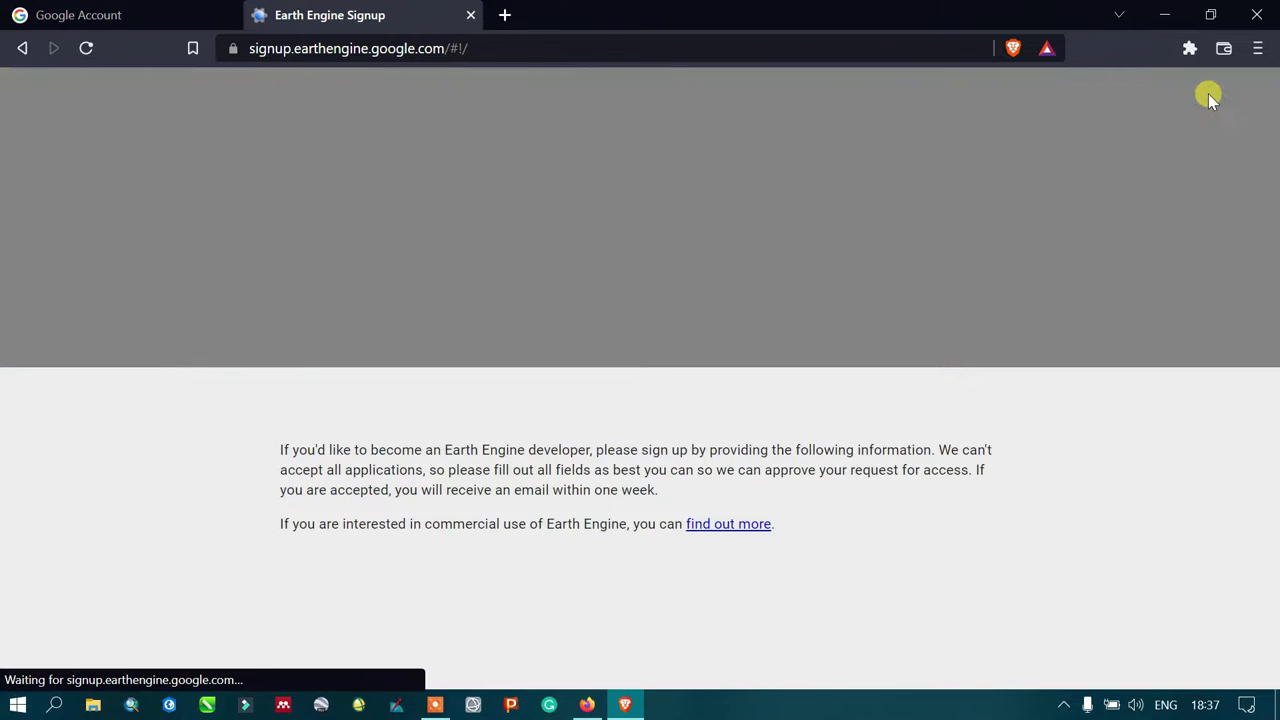
- Scroll down to the signup form and fill the Full name field from the saved autofill suggestion
{"action": "scroll", "coordinate": [576, 432], "scroll_direction": "down", "scroll_amount": 1}
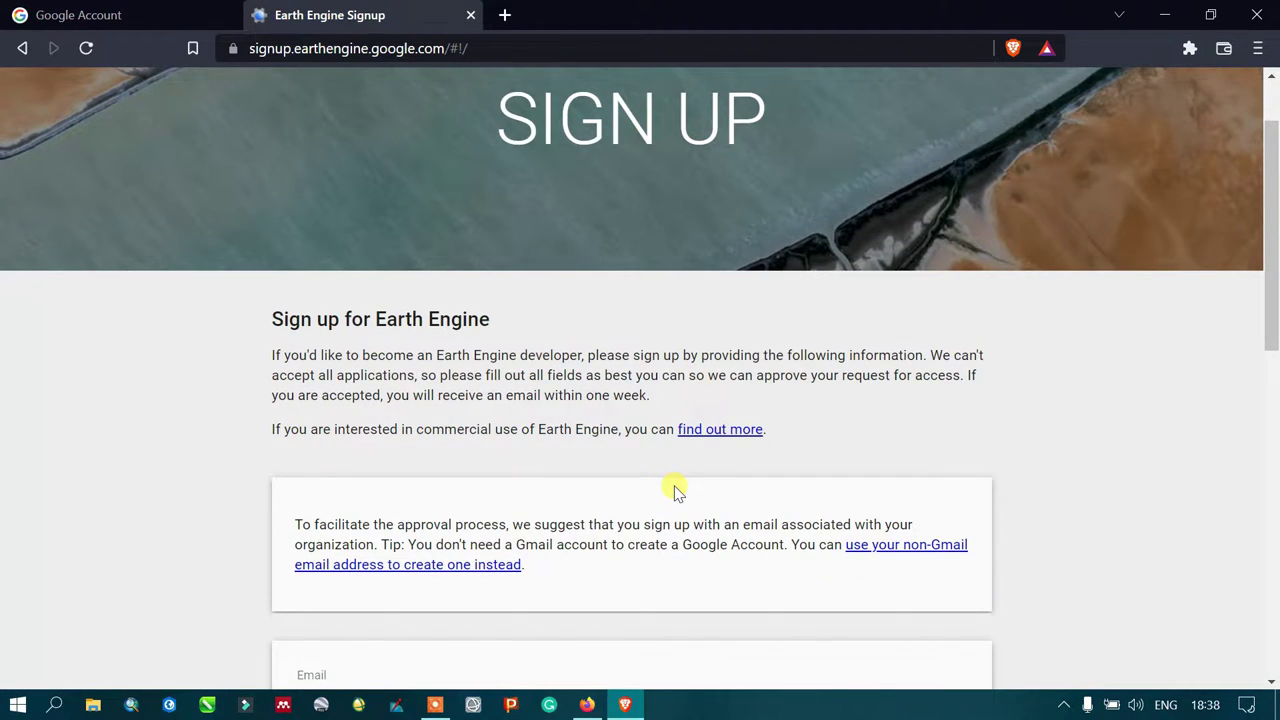
{"action": "scroll", "coordinate": [674, 491], "scroll_direction": "down", "scroll_amount": 3}
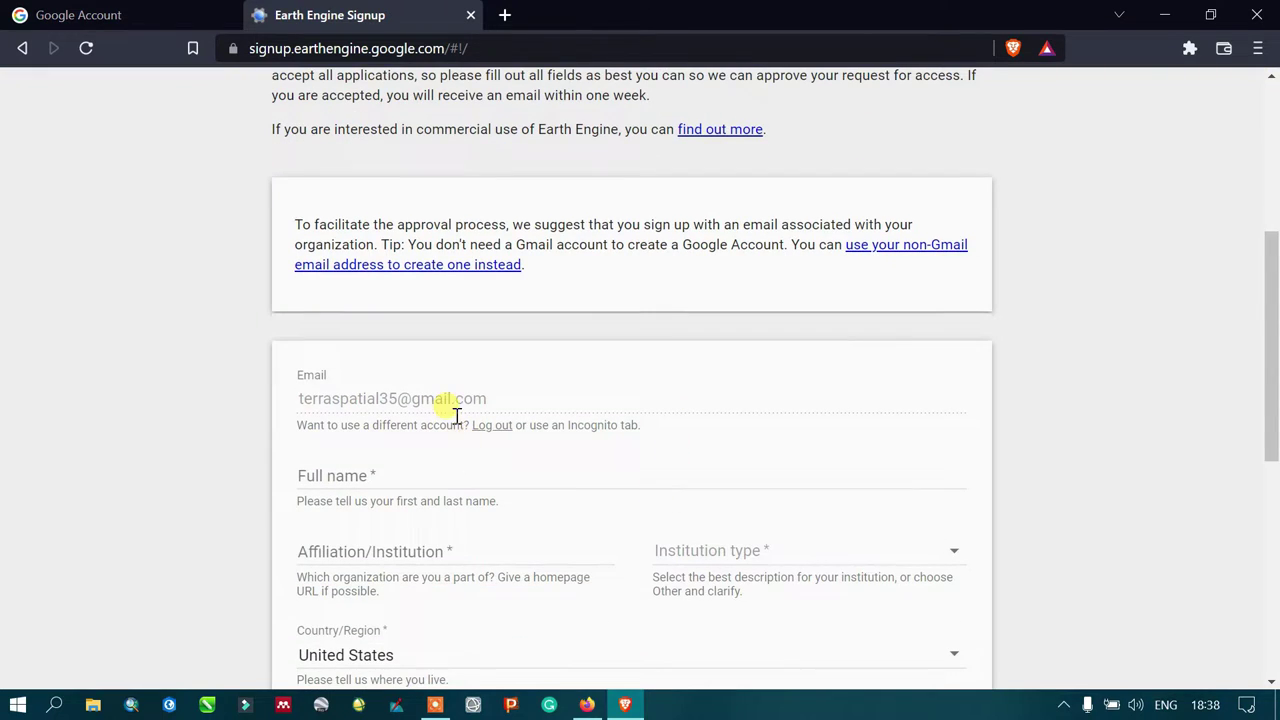
{"action": "left_click", "coordinate": [375, 481]}
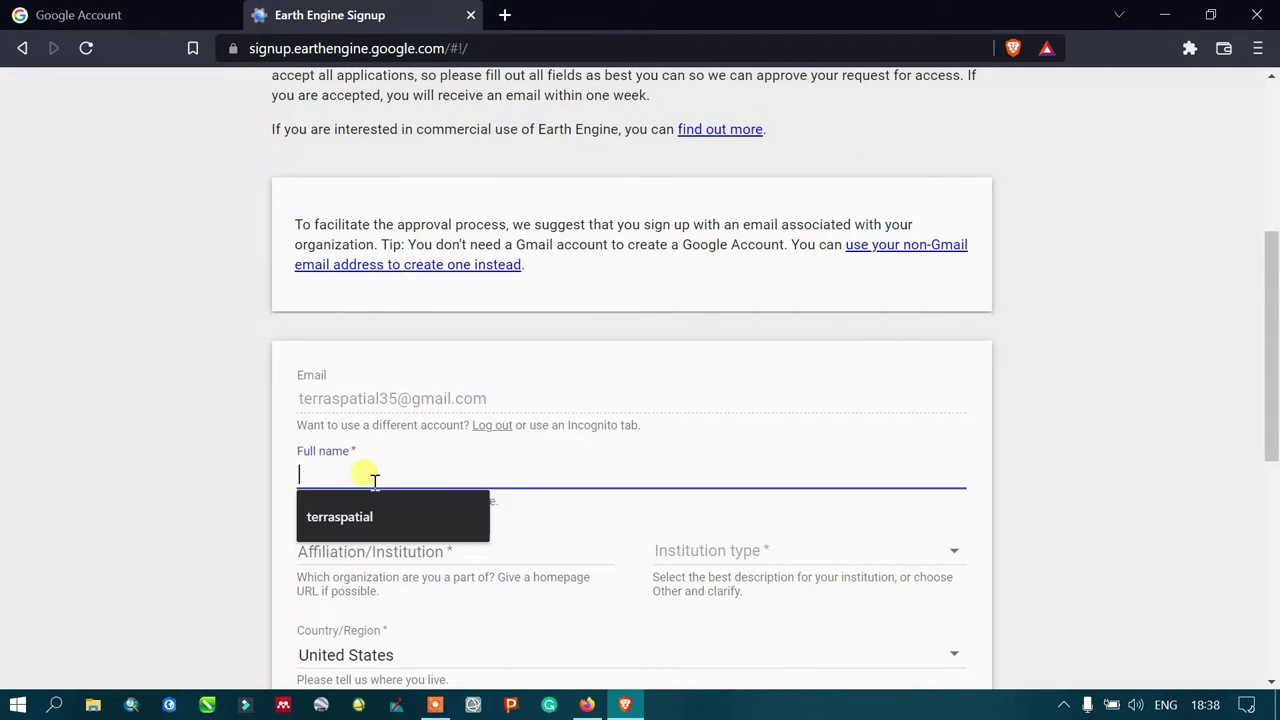
{"action": "left_click", "coordinate": [371, 518]}
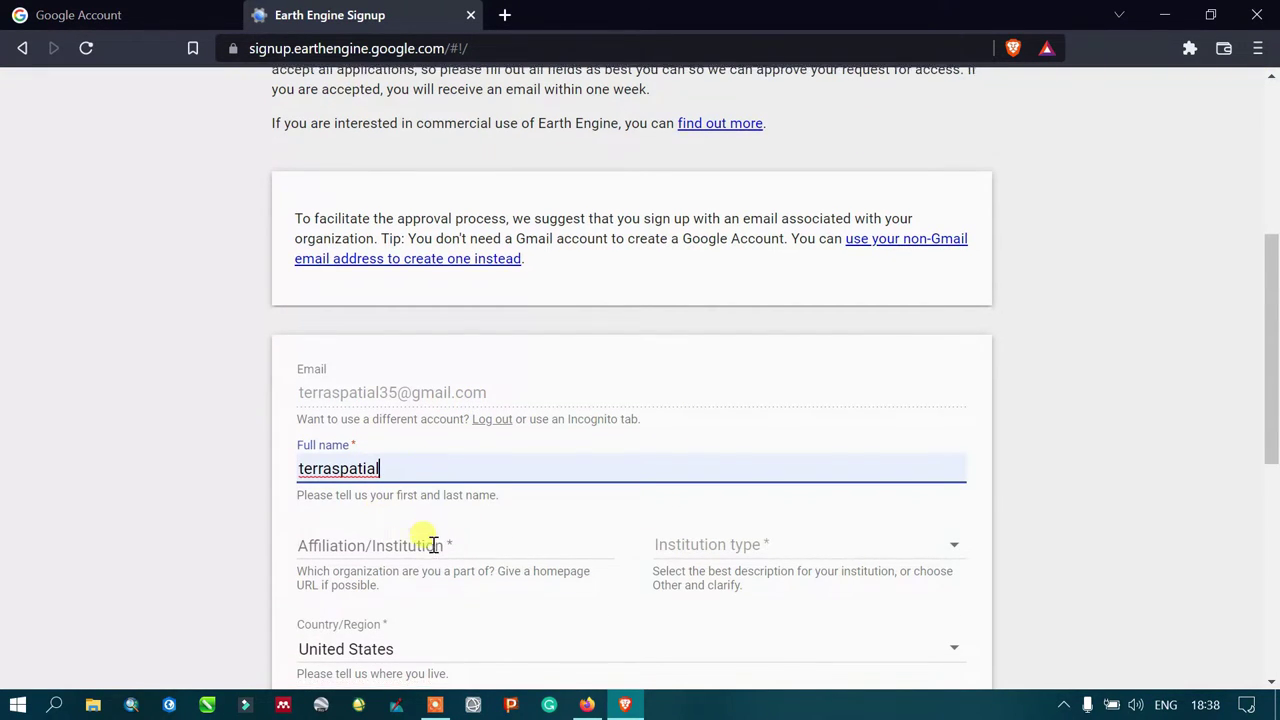
{"action": "scroll", "coordinate": [423, 534], "scroll_direction": "down", "scroll_amount": 1}
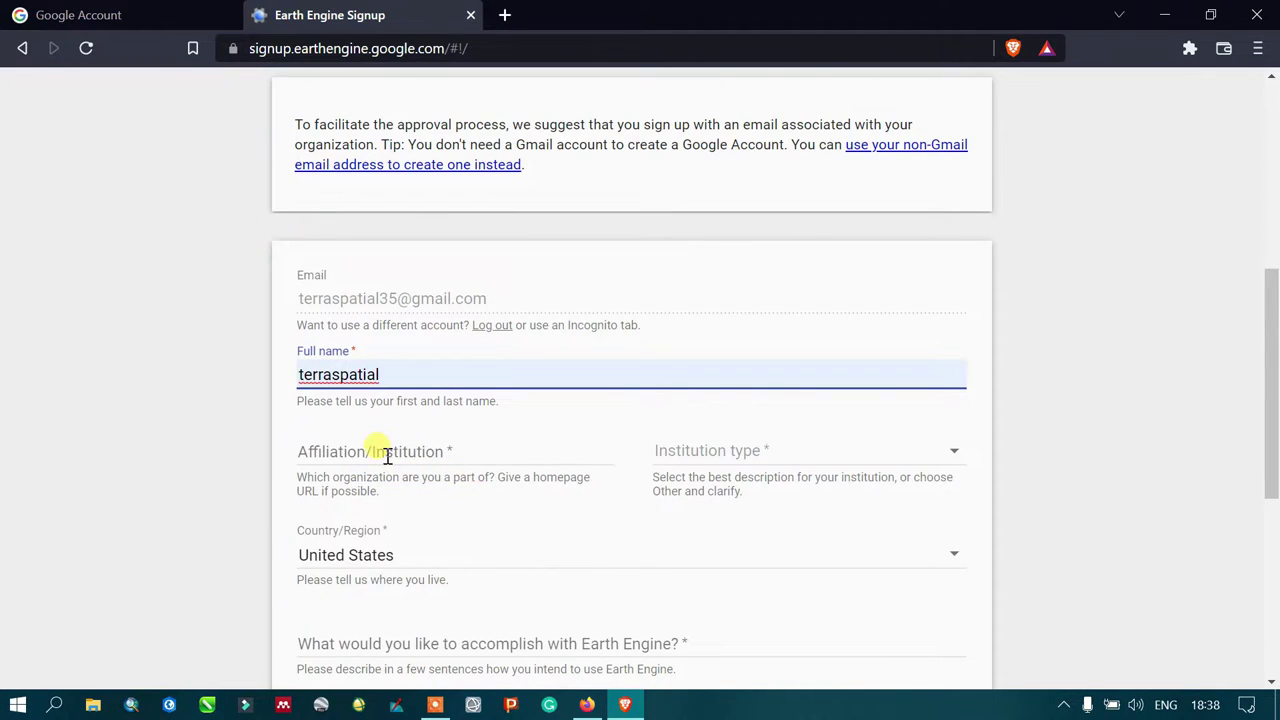
- Fill the affiliation as University of Madras and set the institution type to Government
{"action": "left_click", "coordinate": [387, 455]}
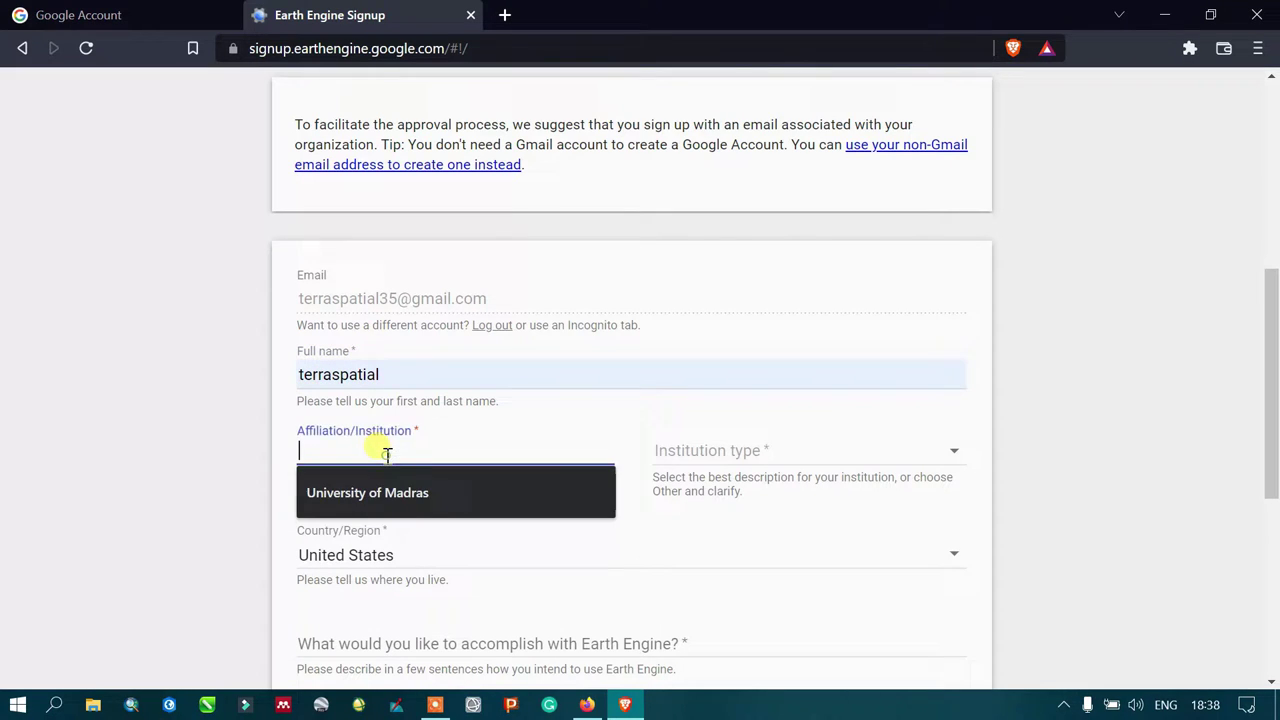
{"action": "left_click", "coordinate": [394, 492]}
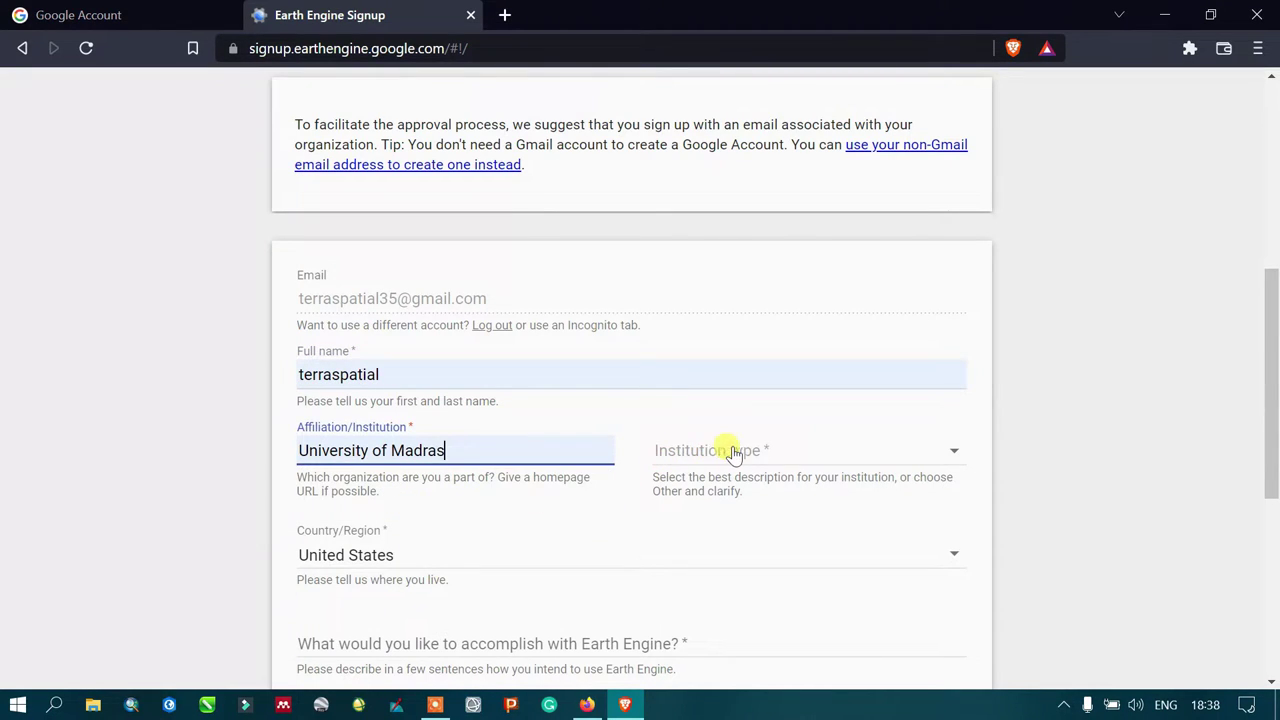
{"action": "left_click", "coordinate": [920, 456]}
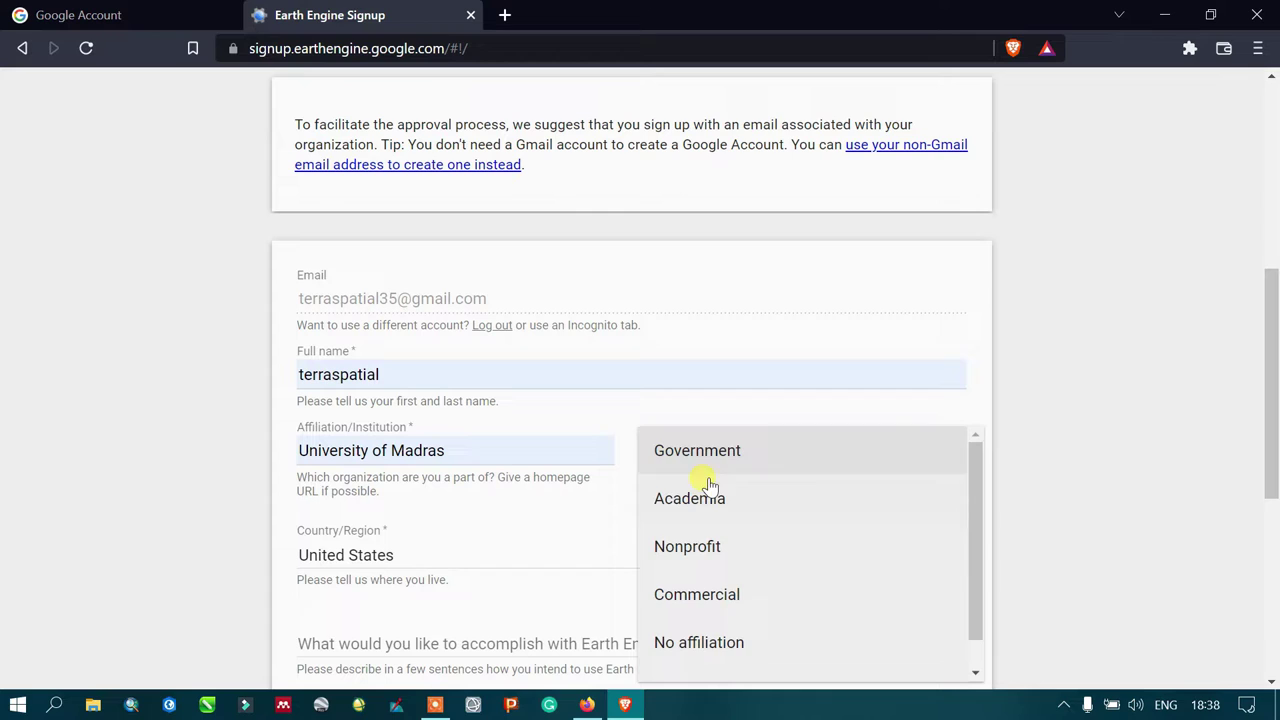
{"action": "left_click", "coordinate": [702, 456]}
- Select India as the Country/Region in the signup form
{"action": "scroll", "coordinate": [430, 528], "scroll_direction": "down", "scroll_amount": 1}
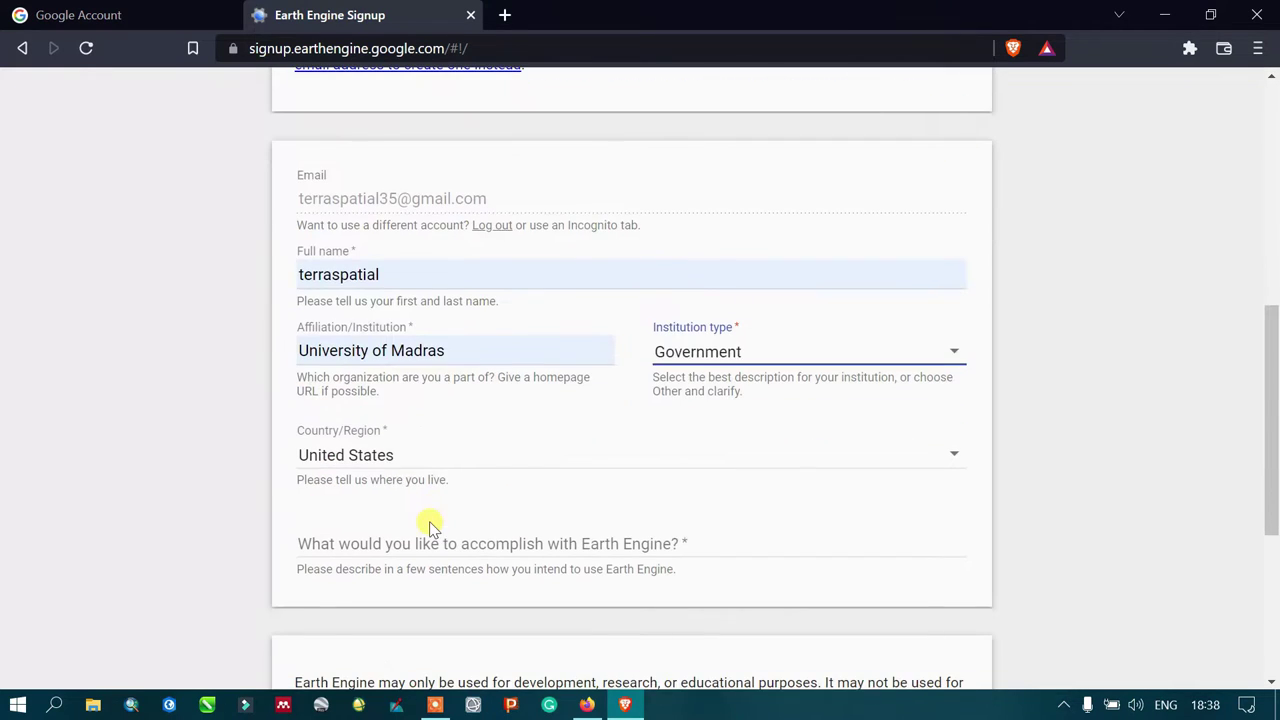
{"action": "left_click", "coordinate": [385, 456]}
{"action": "scroll", "coordinate": [397, 480], "scroll_direction": "up", "scroll_amount": 2}
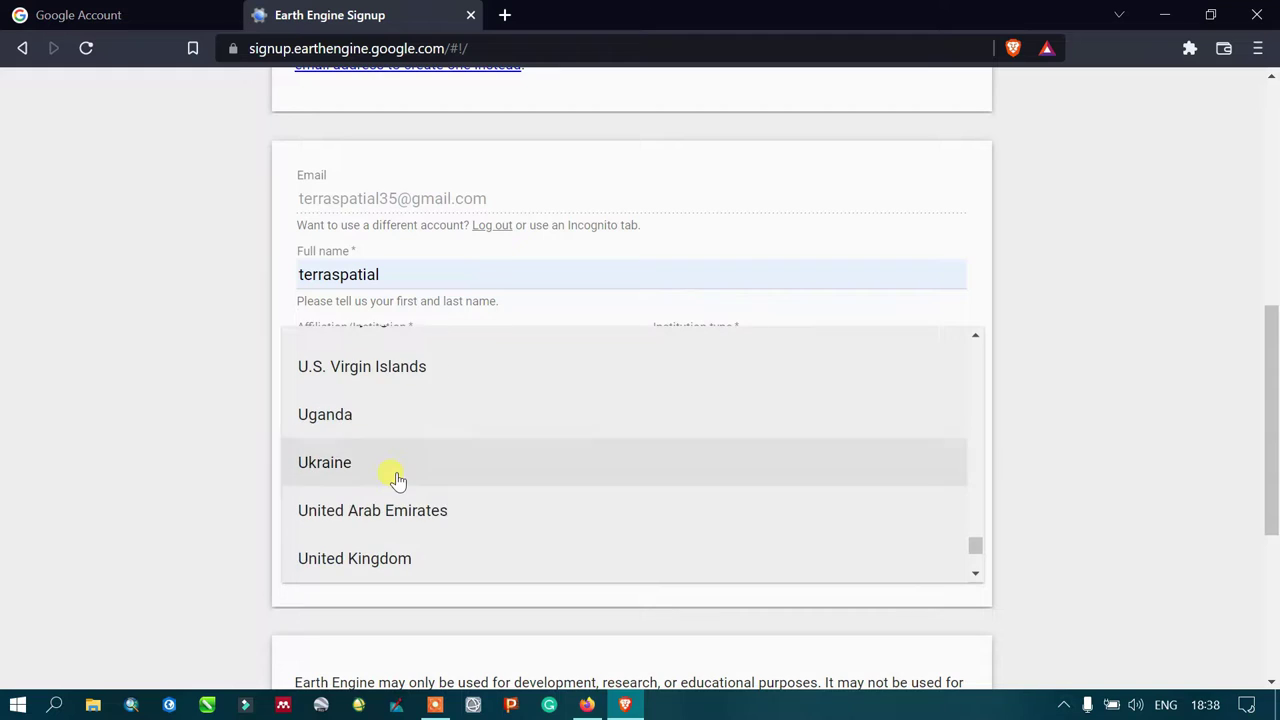
{"action": "scroll", "coordinate": [400, 485], "scroll_direction": "up", "scroll_amount": 5}
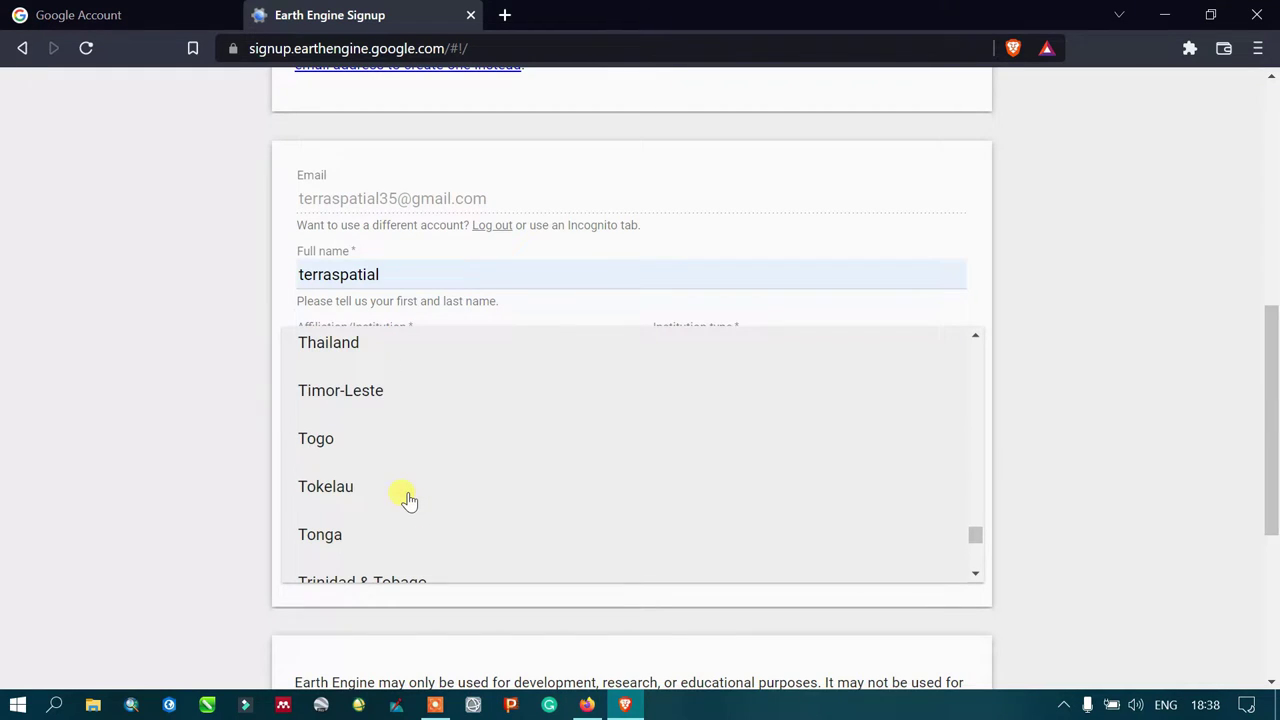
{"action": "scroll", "coordinate": [408, 498], "scroll_direction": "up", "scroll_amount": 10}
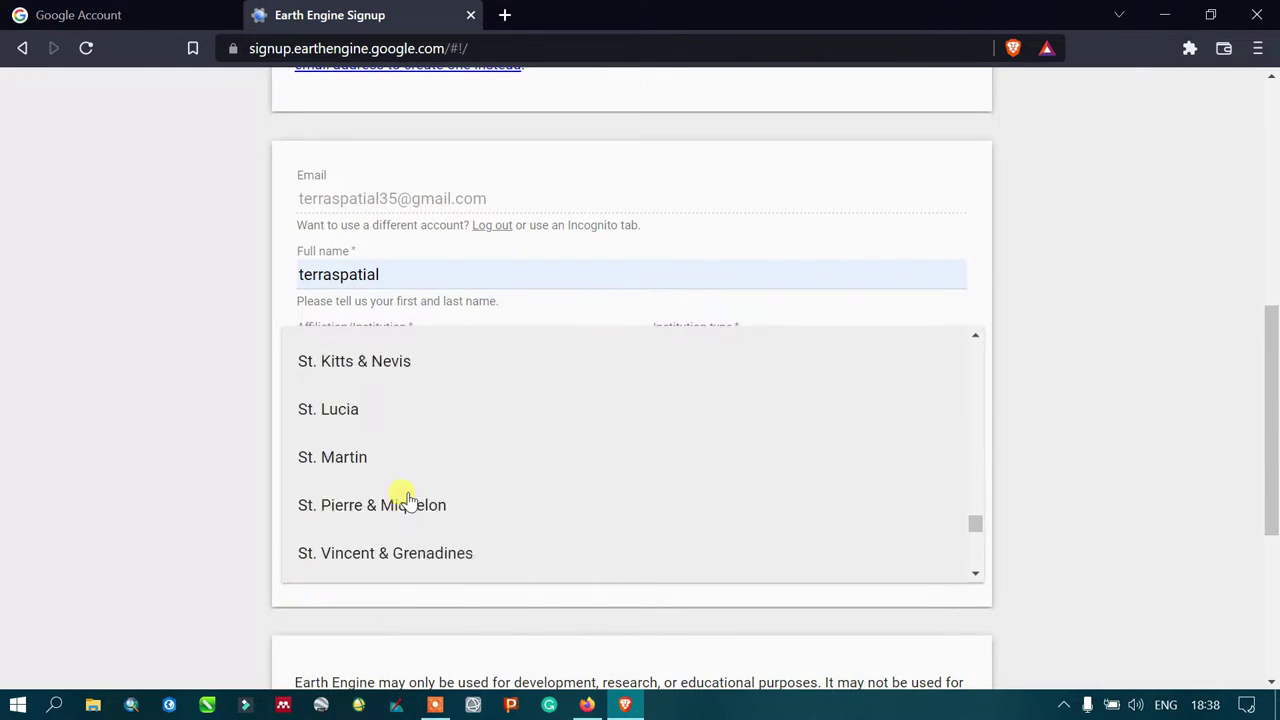
{"action": "scroll", "coordinate": [408, 498], "scroll_direction": "up", "scroll_amount": 15}
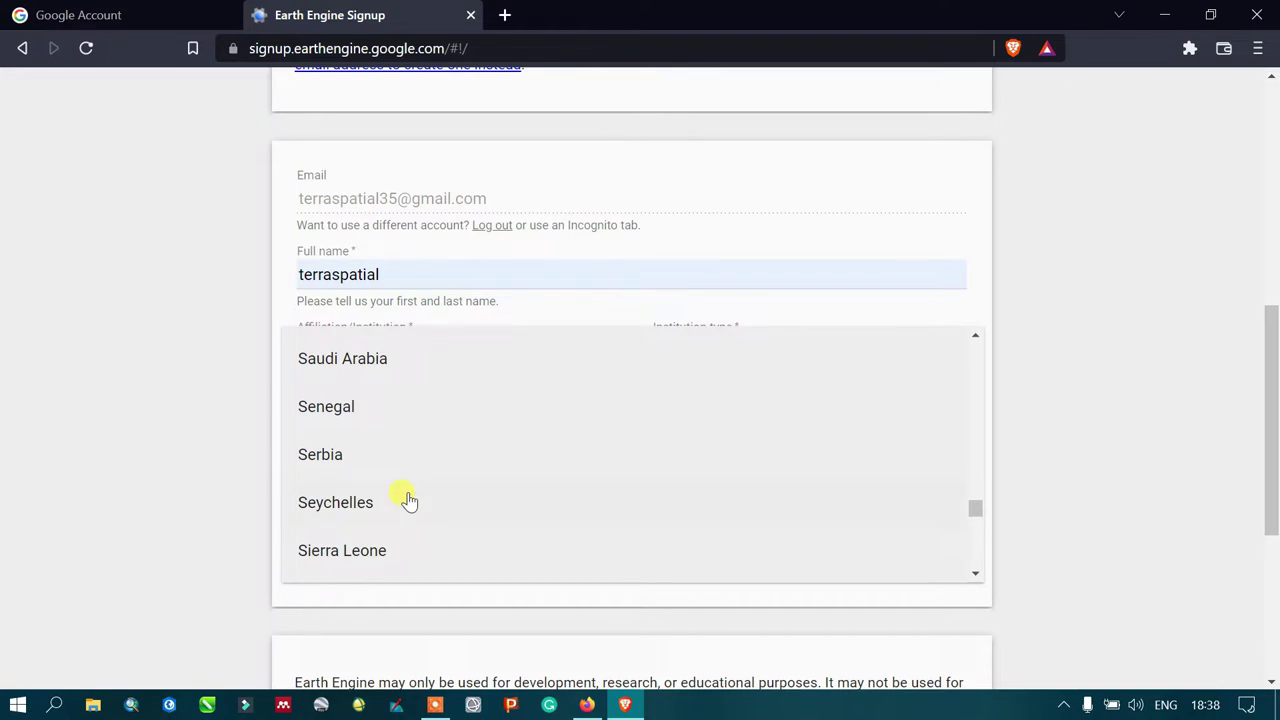
{"action": "left_click", "coordinate": [352, 527]}
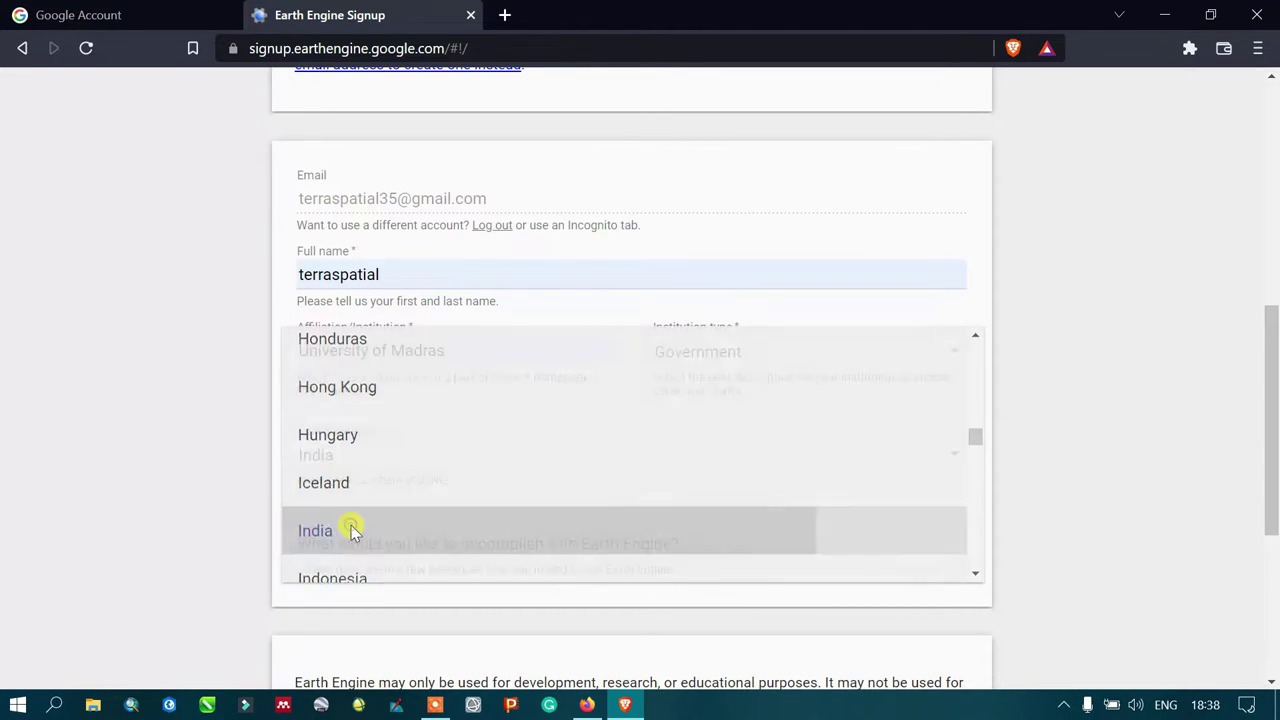
{"action": "scroll", "coordinate": [385, 516], "scroll_direction": "down", "scroll_amount": 1}
{"action": "left_click", "coordinate": [423, 443]}
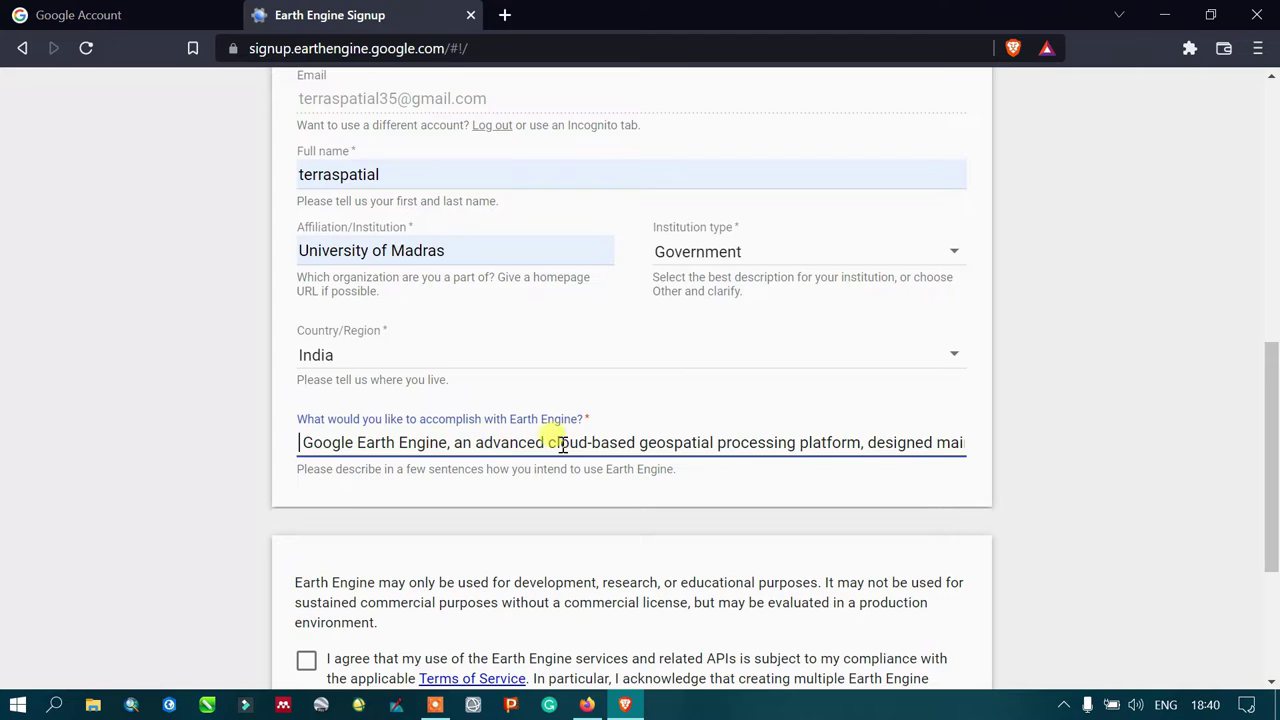
- Accept the Terms of Service, tick 'I'm not a robot' and submit the application
{"action": "scroll", "coordinate": [597, 471], "scroll_direction": "down", "scroll_amount": 2}
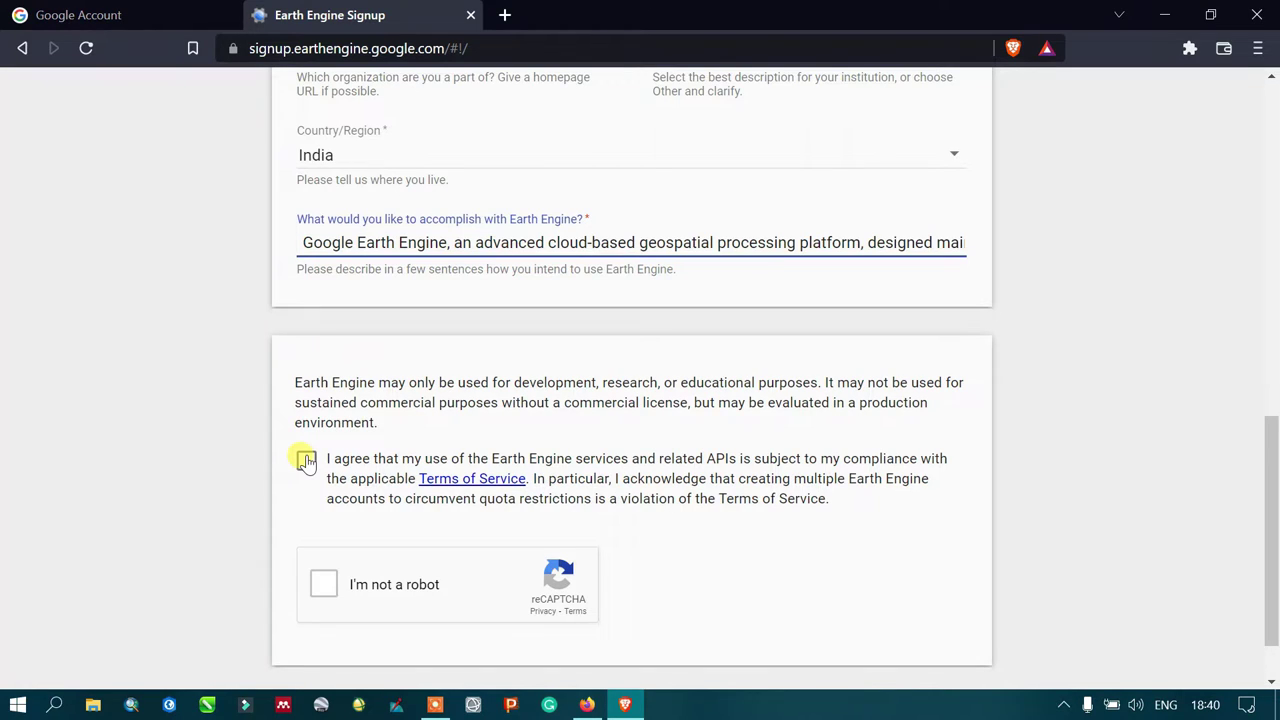
{"action": "left_click", "coordinate": [306, 460]}
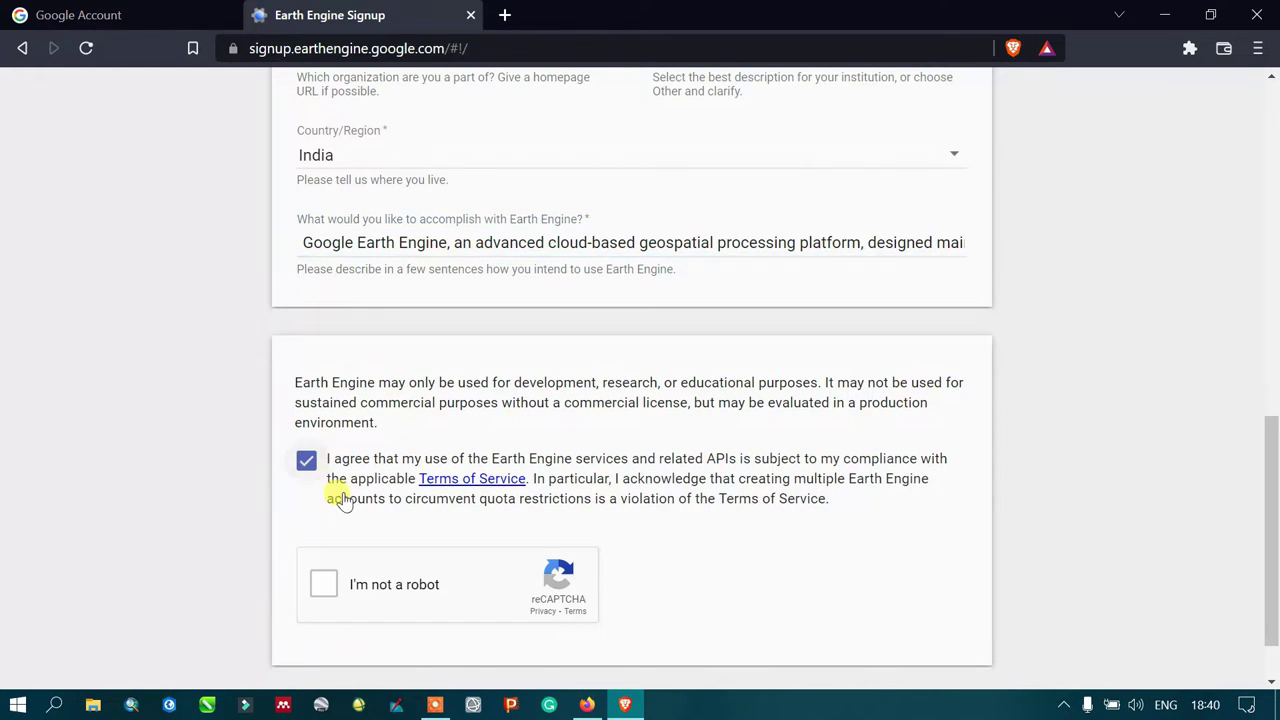
{"action": "left_click", "coordinate": [327, 585]}
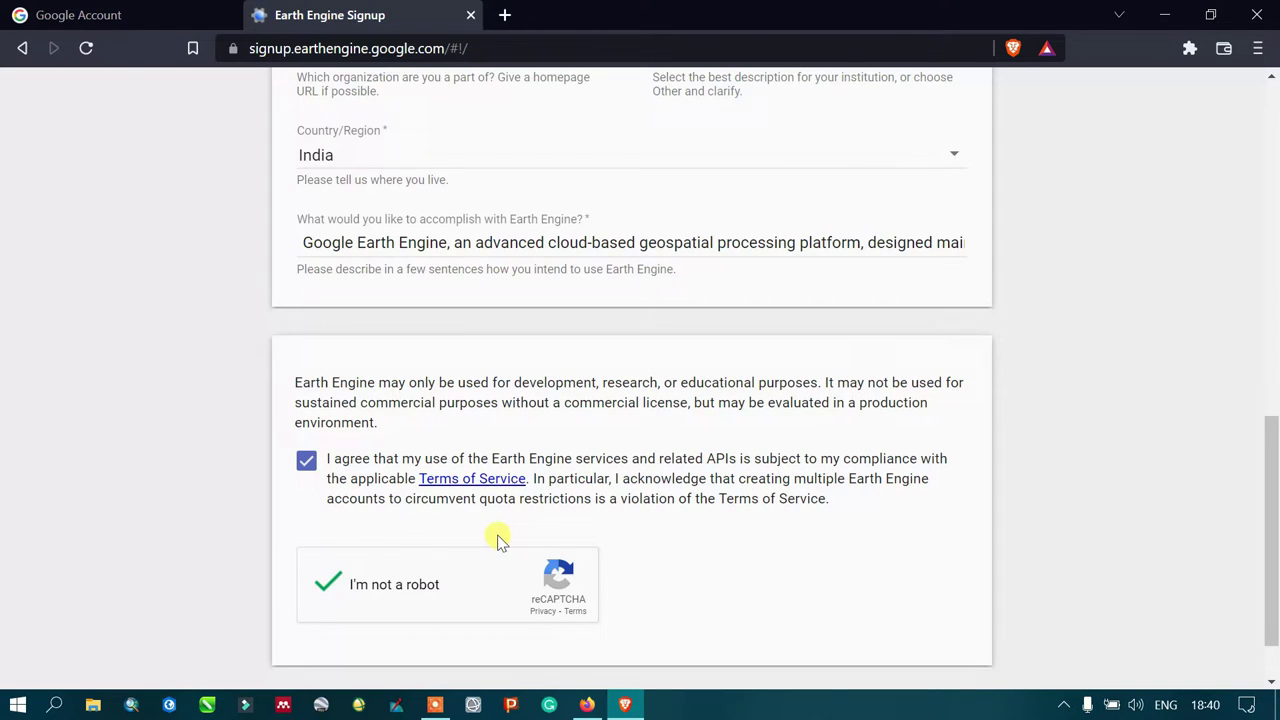
{"action": "scroll", "coordinate": [518, 522], "scroll_direction": "down", "scroll_amount": 1}
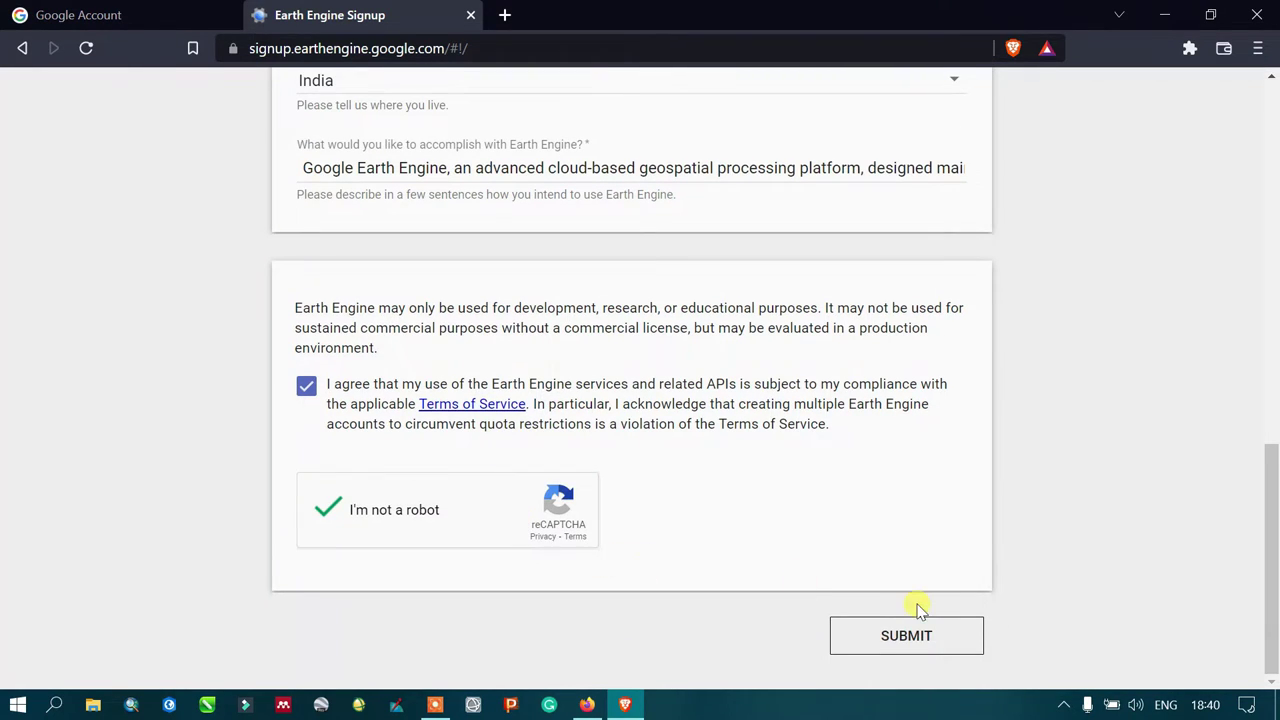
{"action": "left_click", "coordinate": [893, 634]}
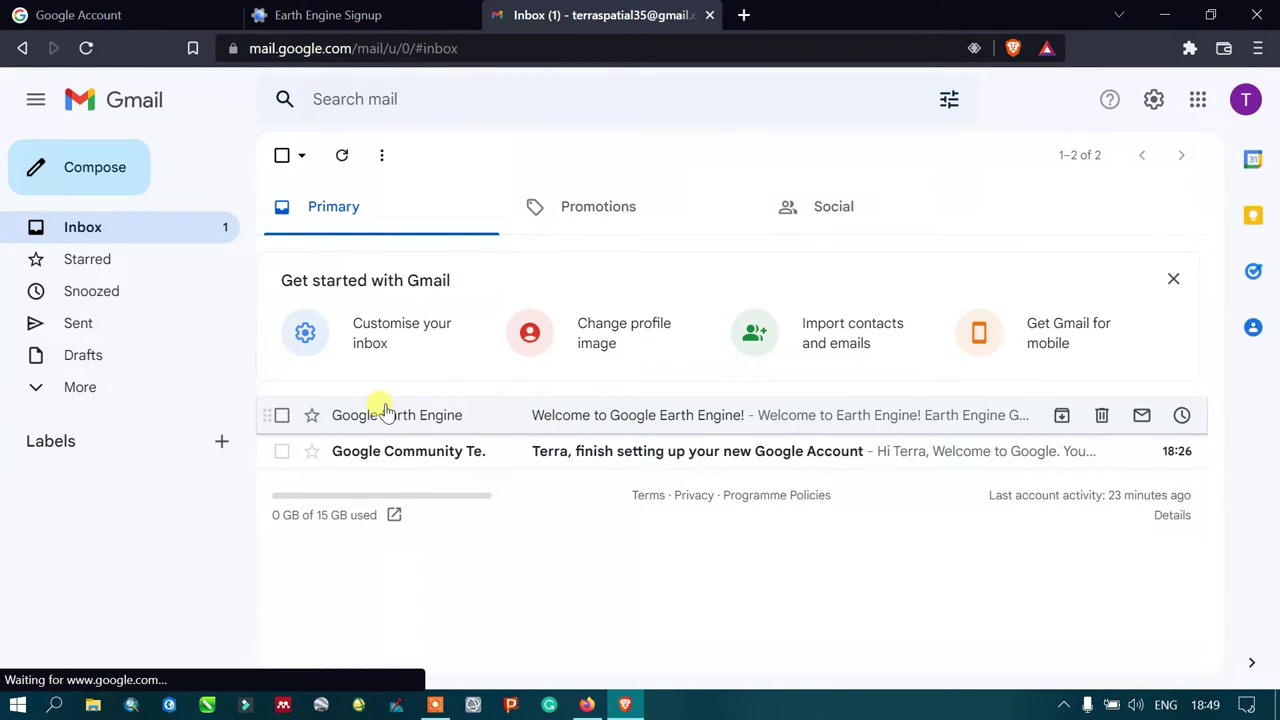
- Open the 'Welcome to Google Earth Engine!' email in Gmail and scroll to its Code Editor link
{"action": "left_click", "coordinate": [695, 420]}
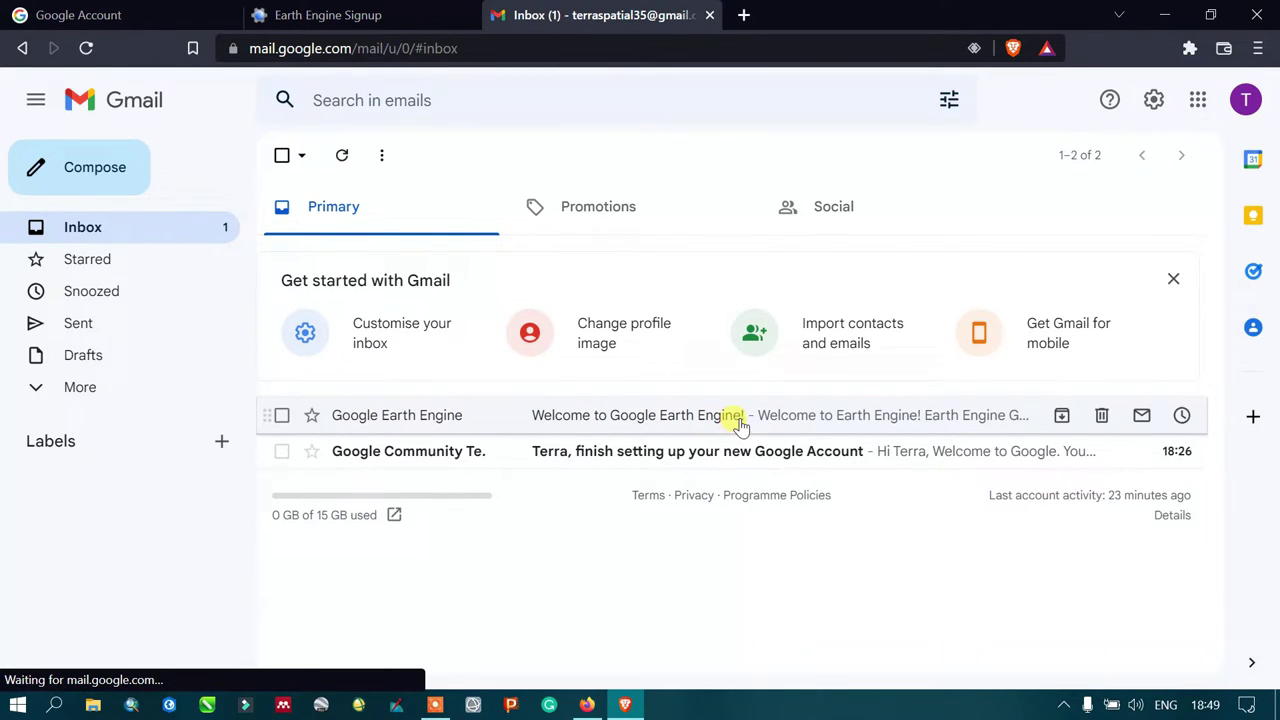
{"action": "scroll", "coordinate": [443, 414], "scroll_direction": "down", "scroll_amount": 1}
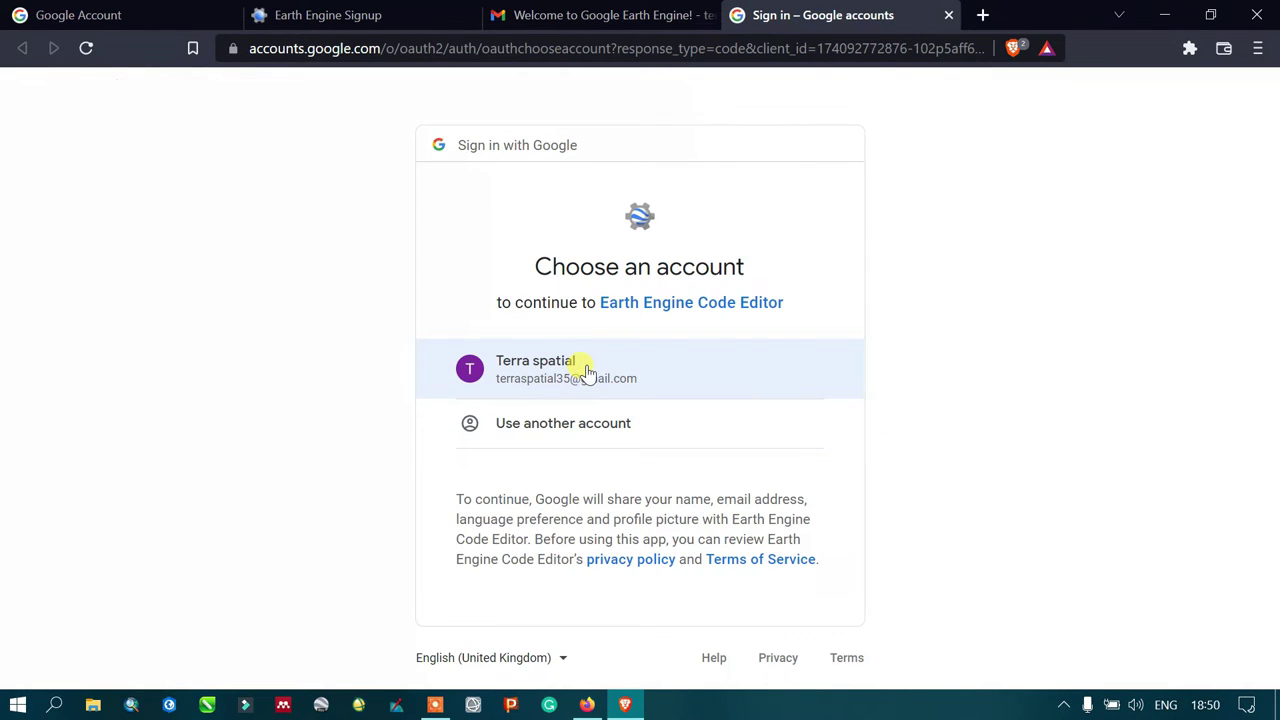
- Choose the newly registered Google account to sign in to the Code Editor
{"action": "left_click", "coordinate": [585, 370]}
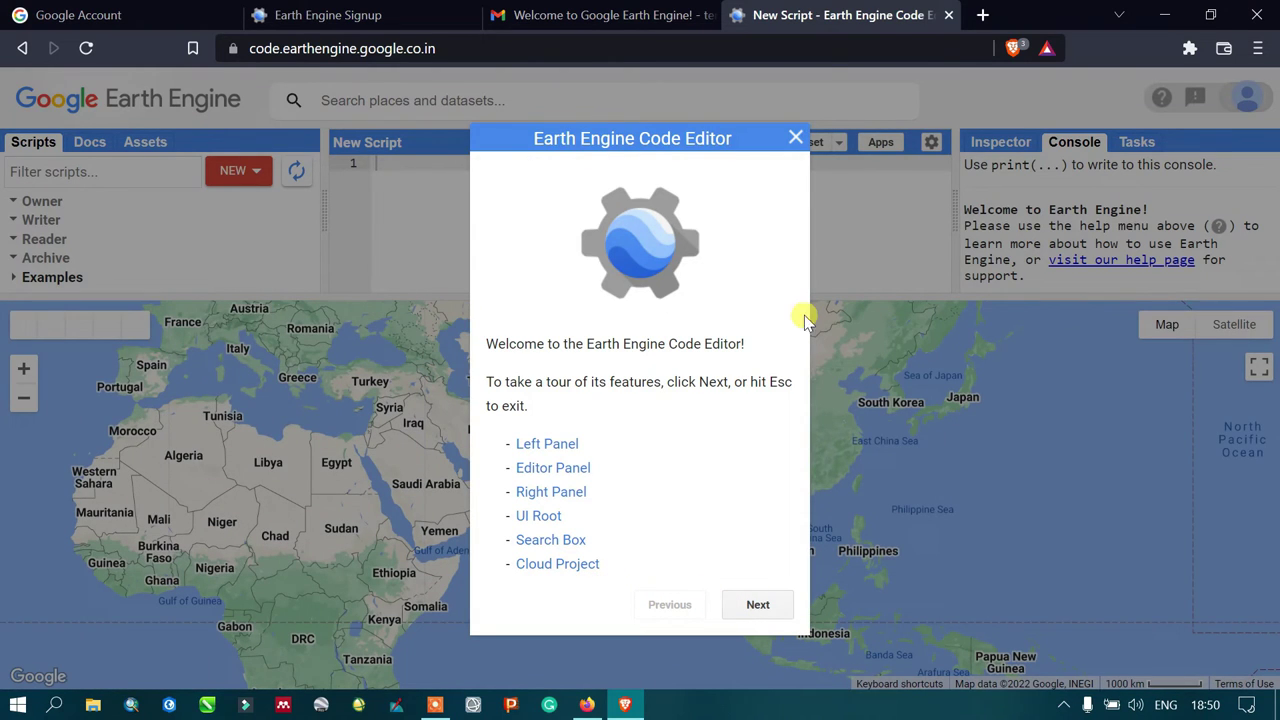
- Close the Code Editor welcome tour, glance at the Gmail tab, and return to the Code Editor
{"action": "left_click", "coordinate": [795, 138]}
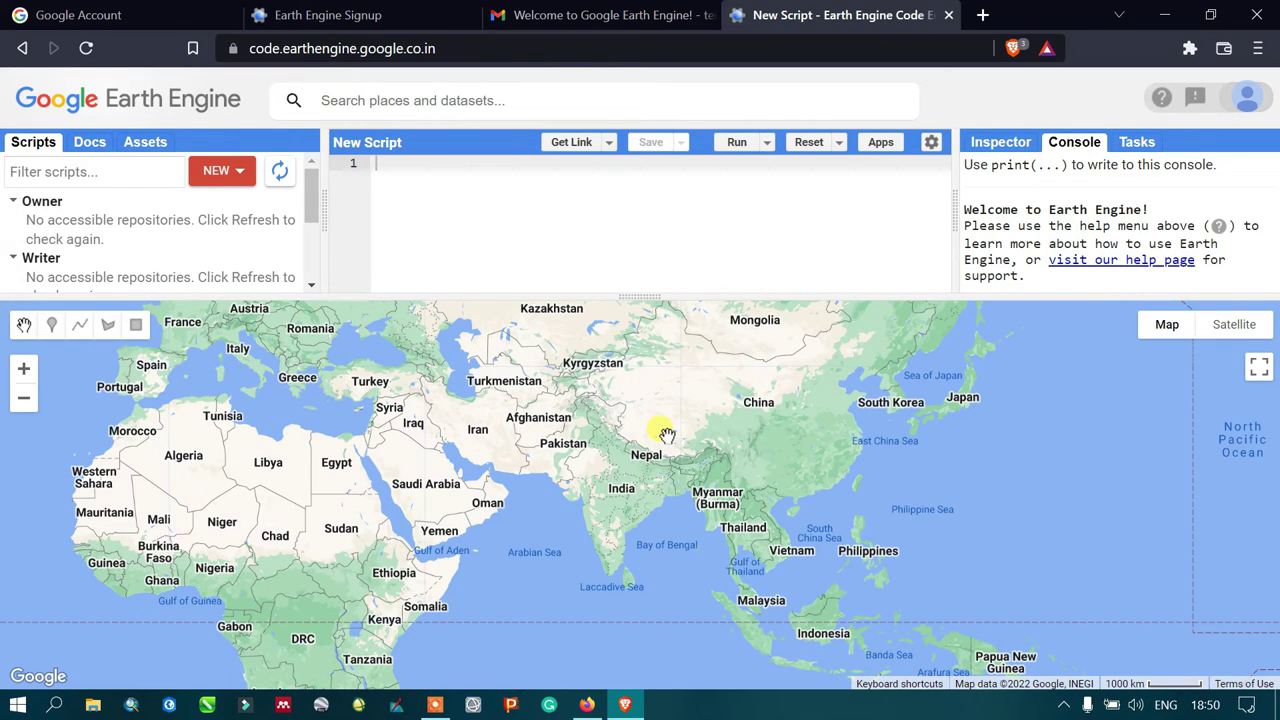
{"action": "left_click", "coordinate": [584, 11]}
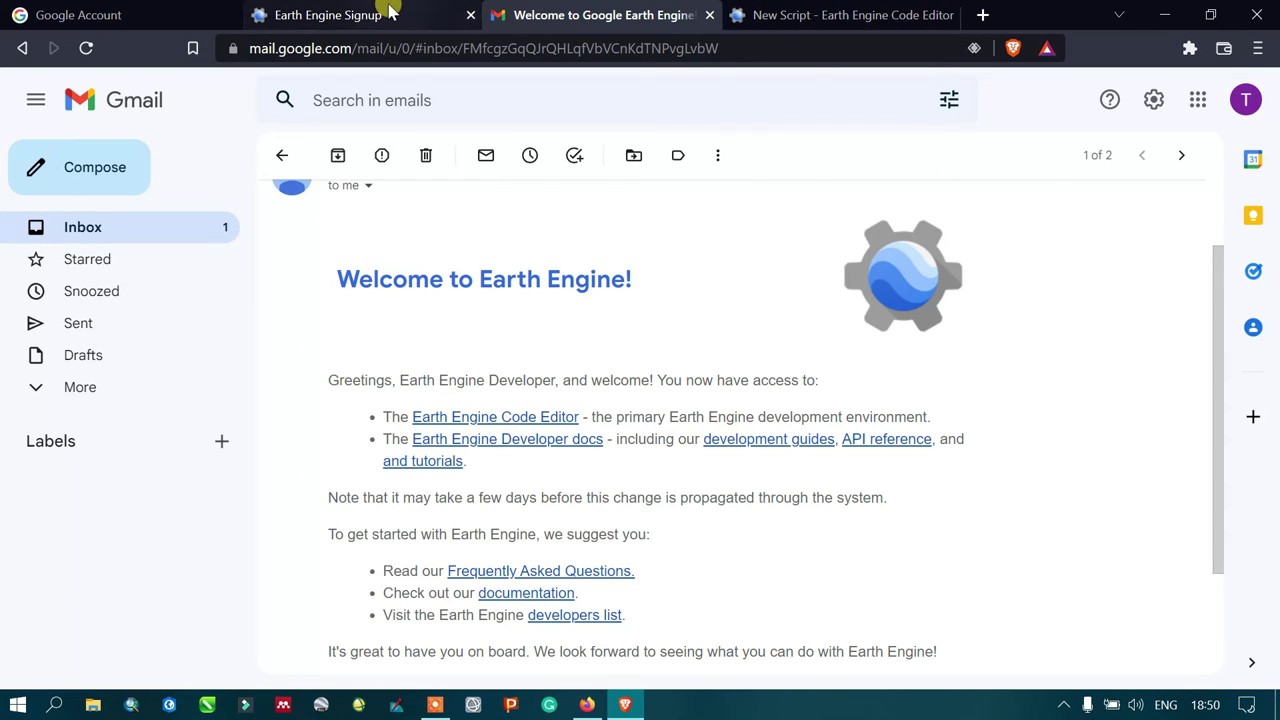
{"action": "left_click", "coordinate": [776, 12]}
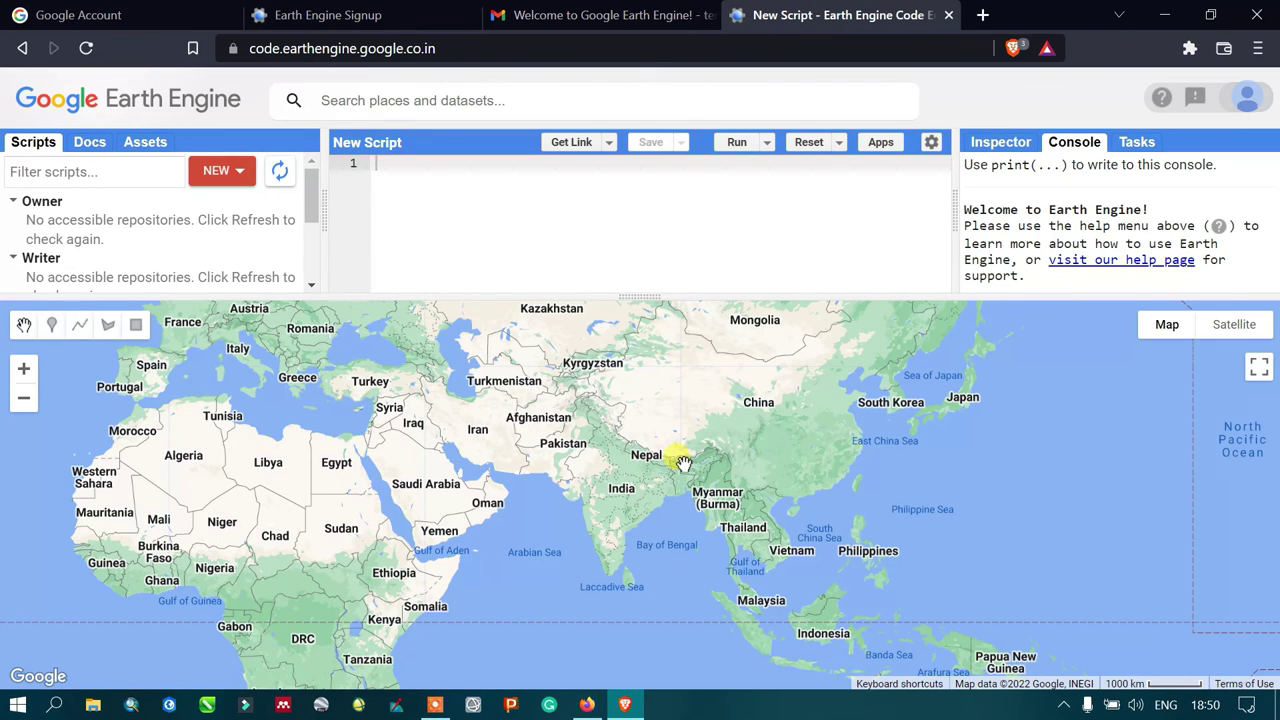